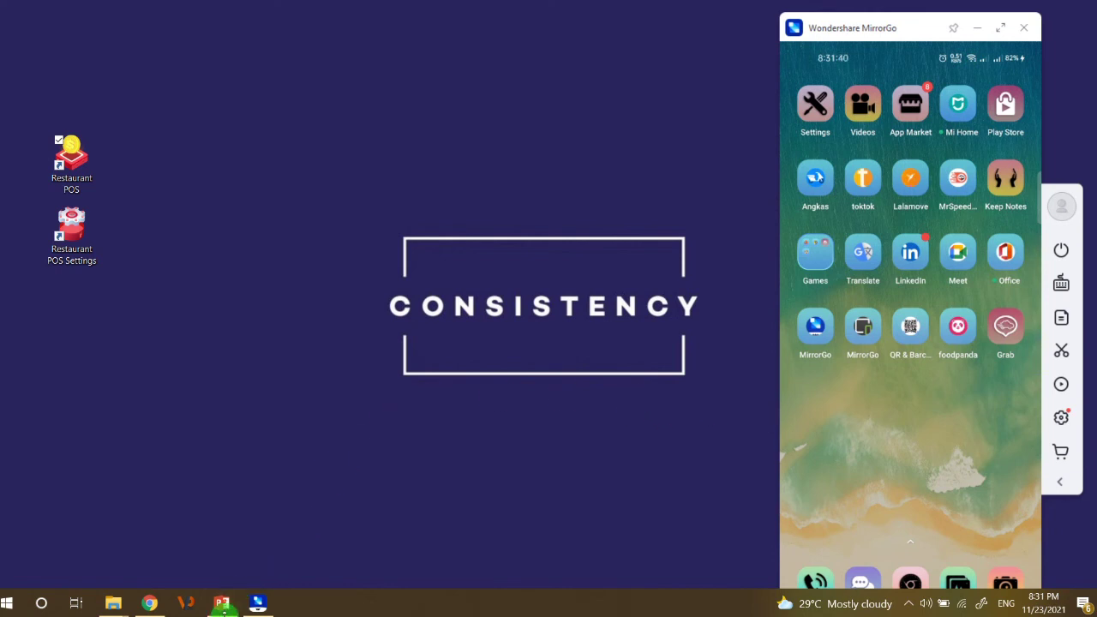
Switch to PowerPoint and read the slide on how to set food pictures
click(222, 603)
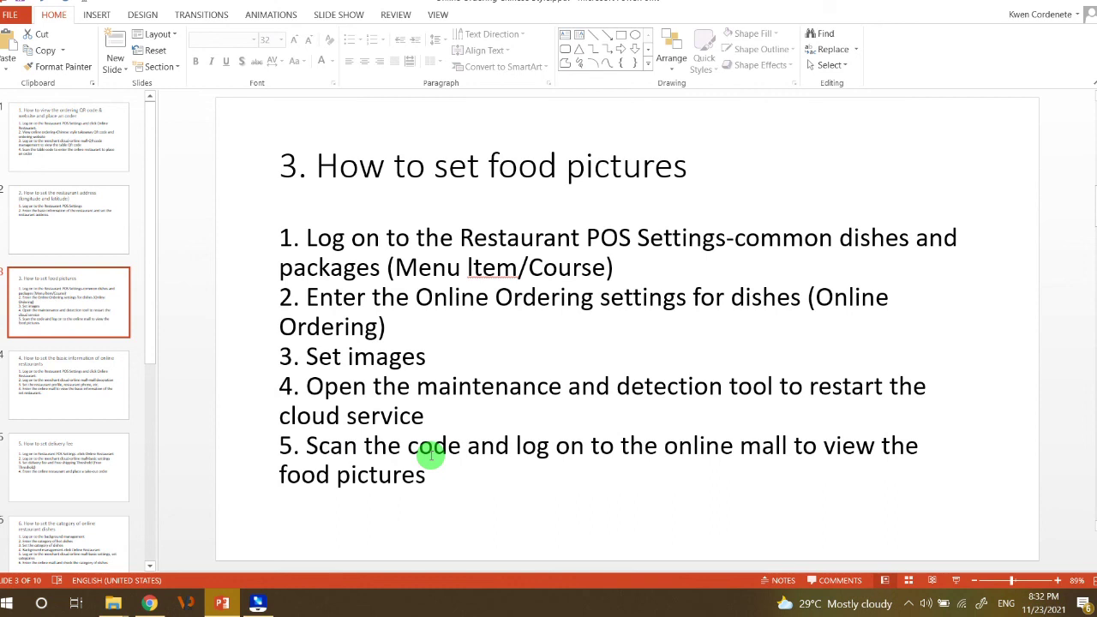
click(1061, 7)
Open Restaurant POS Settings from the desktop and log in with the default user ID and an empty password
click(54, 238)
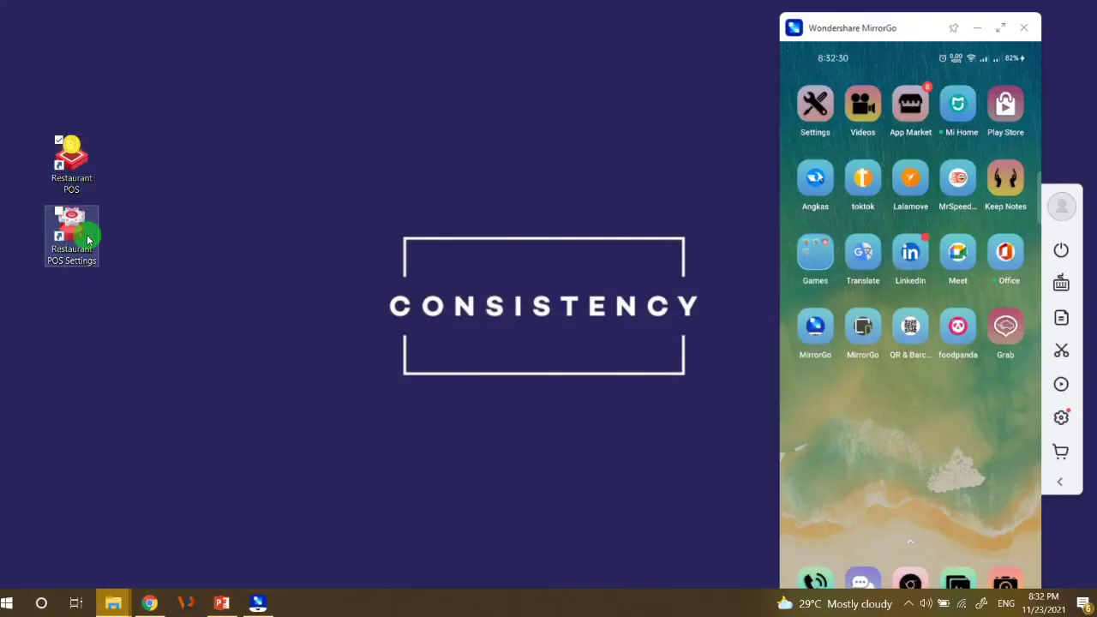
double_click(92, 248)
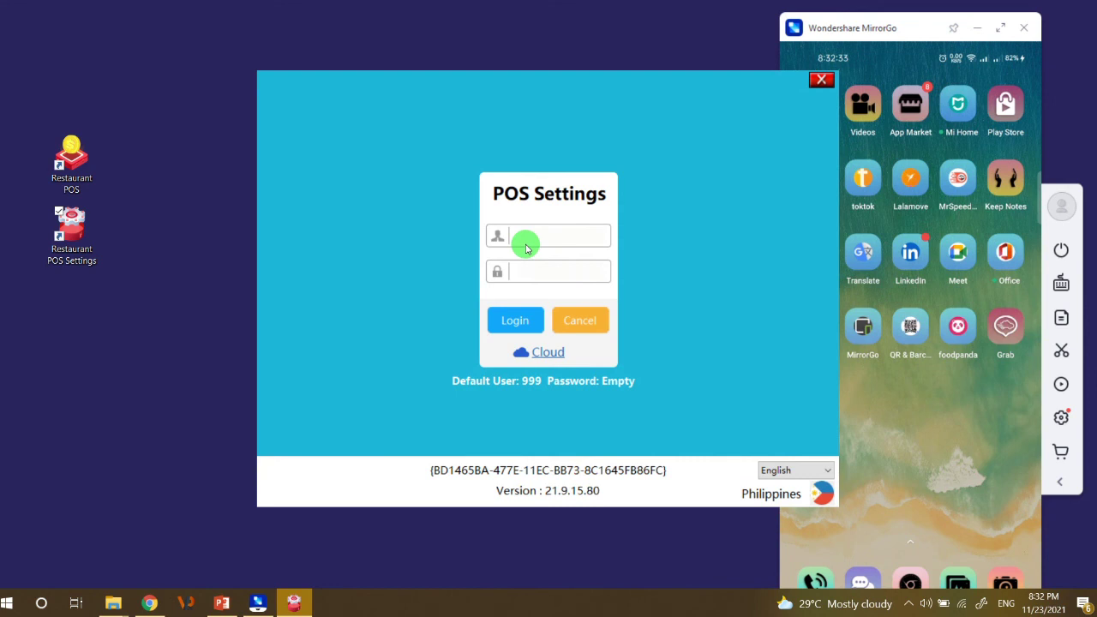
click(524, 237)
text(999)
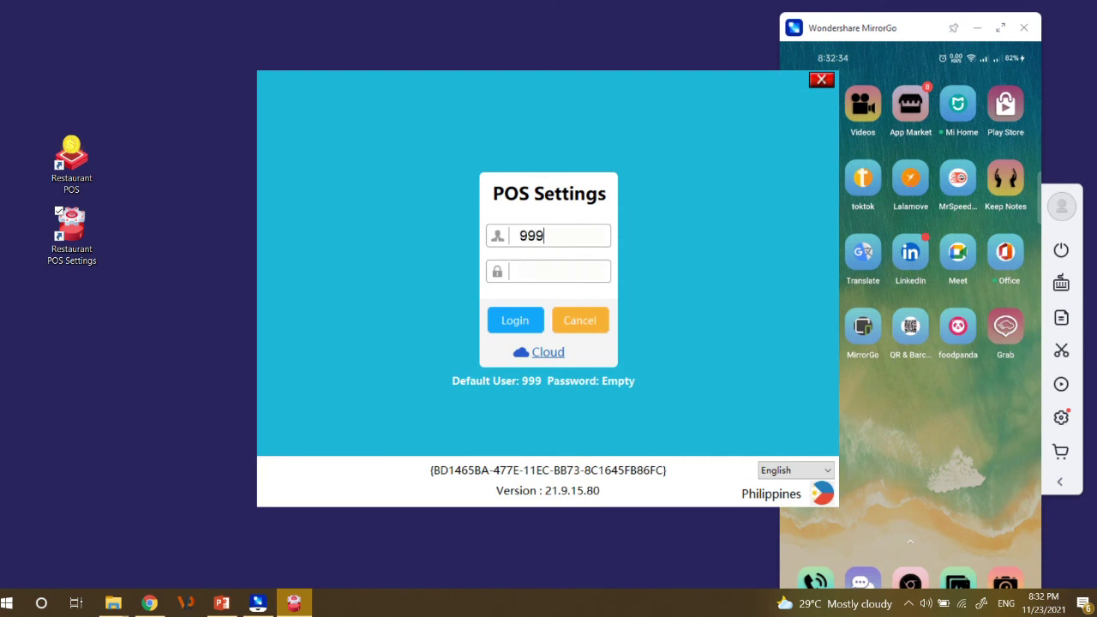
key(Return)
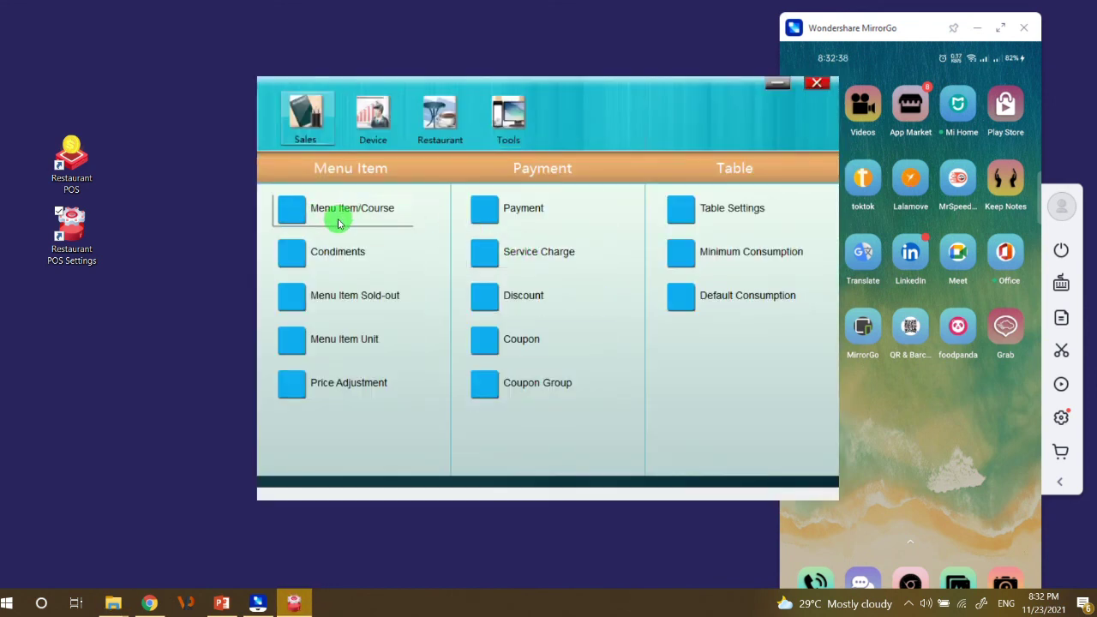
Open the online ordering settings of the Big Mac menu item in the Burgers category
click(363, 213)
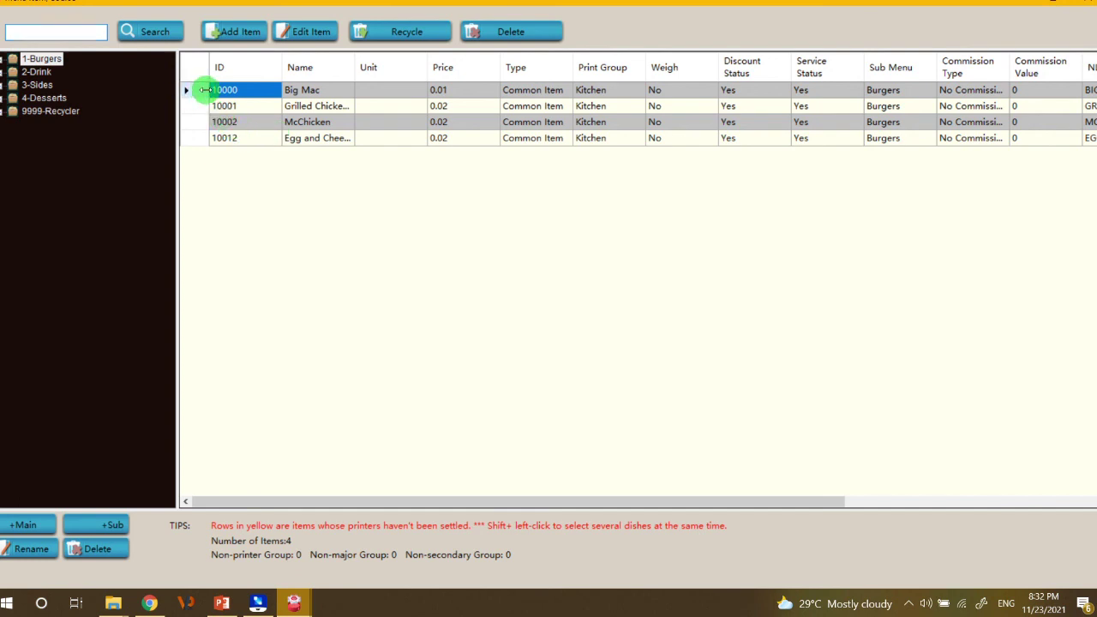
click(314, 92)
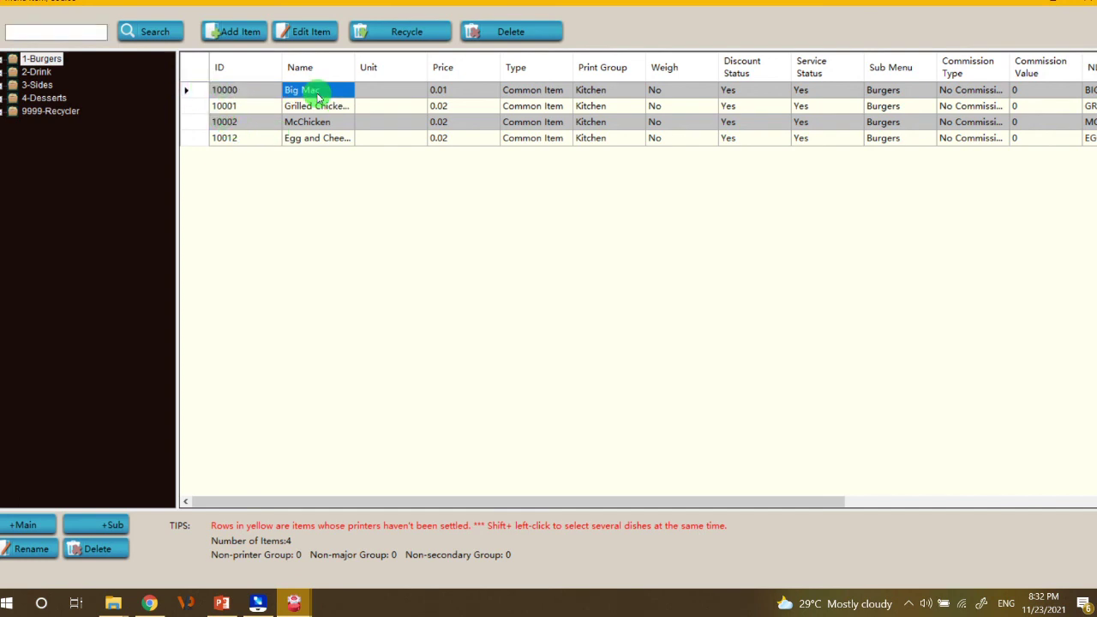
double_click(318, 94)
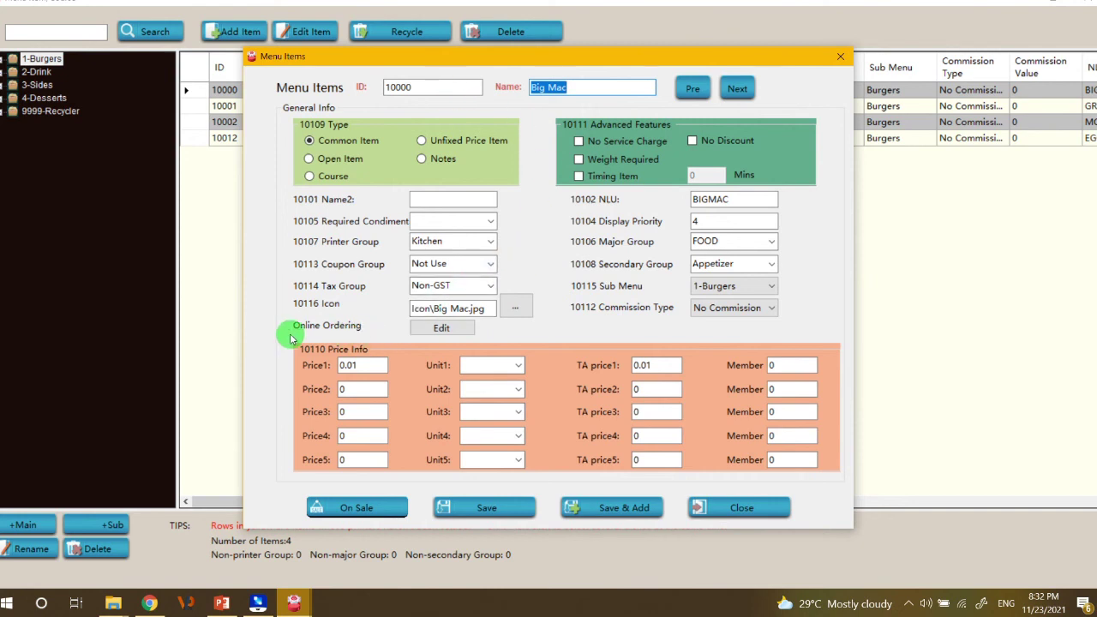
click(435, 331)
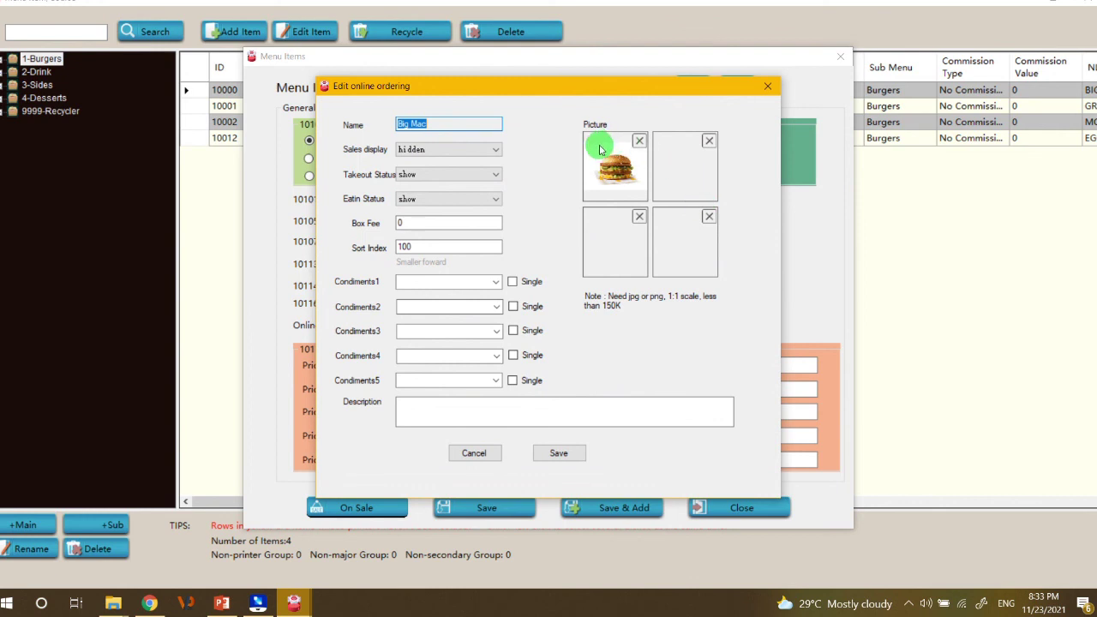
Replace the Big Mac's first online ordering picture with big mac.jpg from the photos folder on the Desktop
click(637, 141)
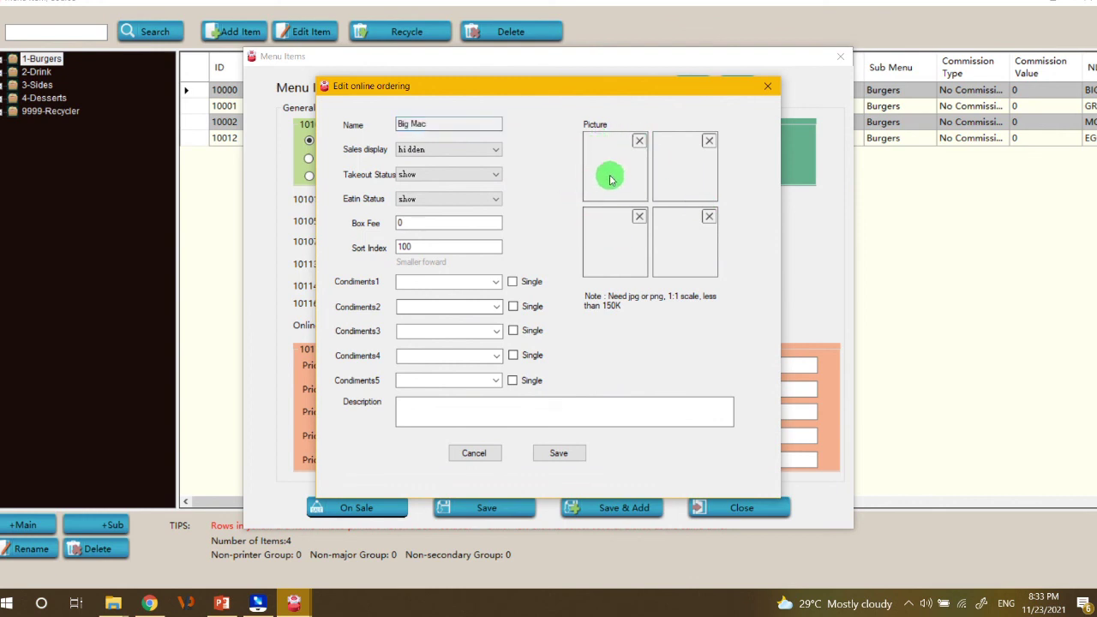
click(589, 192)
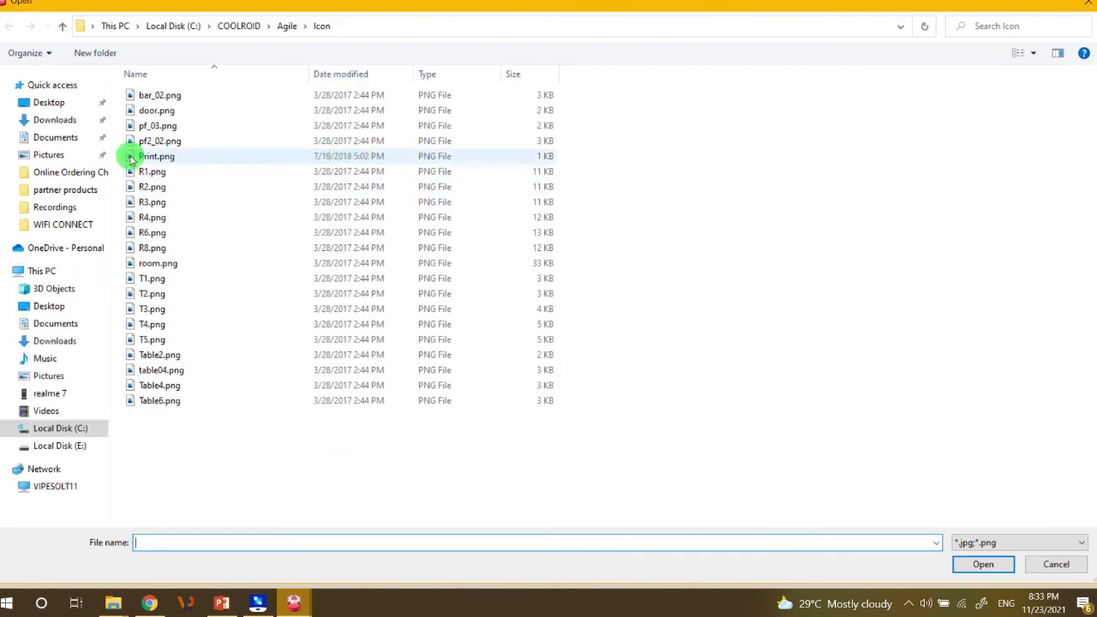
click(47, 103)
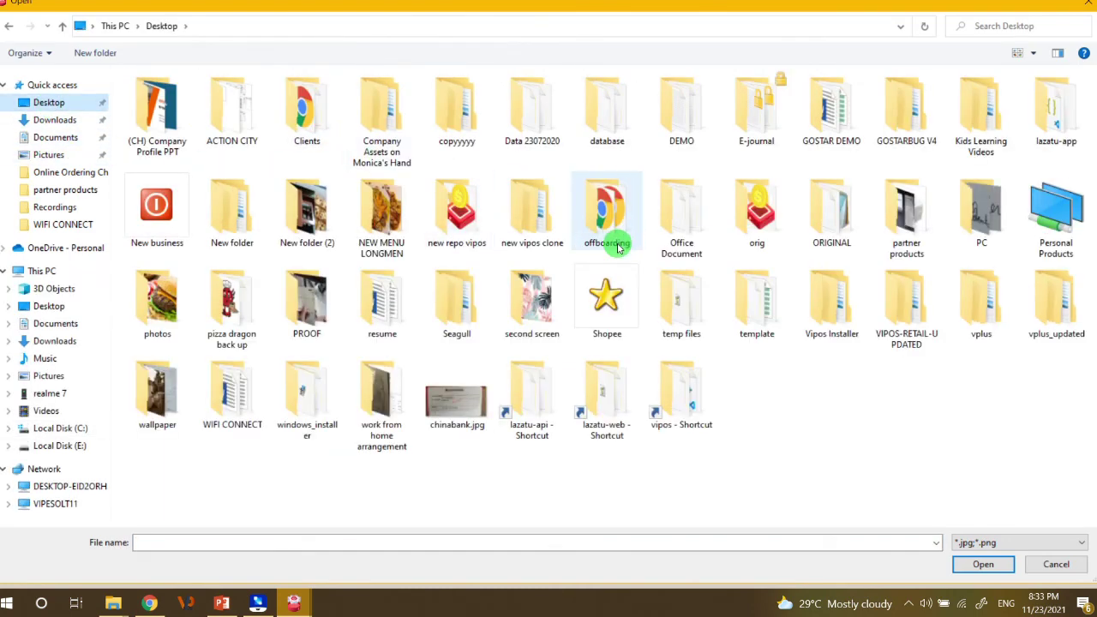
double_click(157, 300)
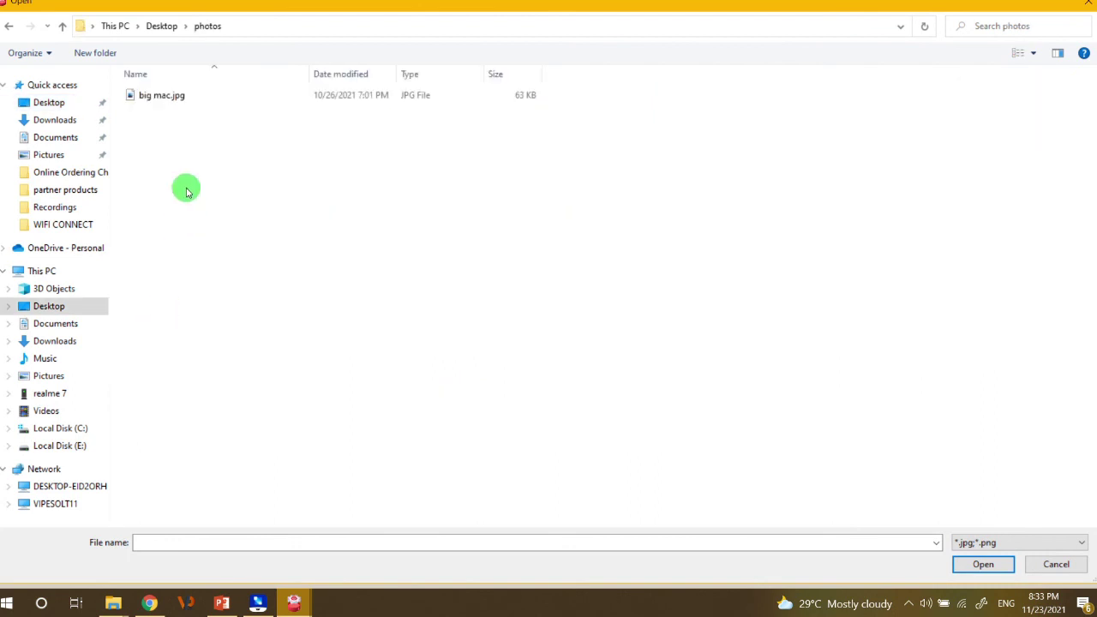
click(203, 97)
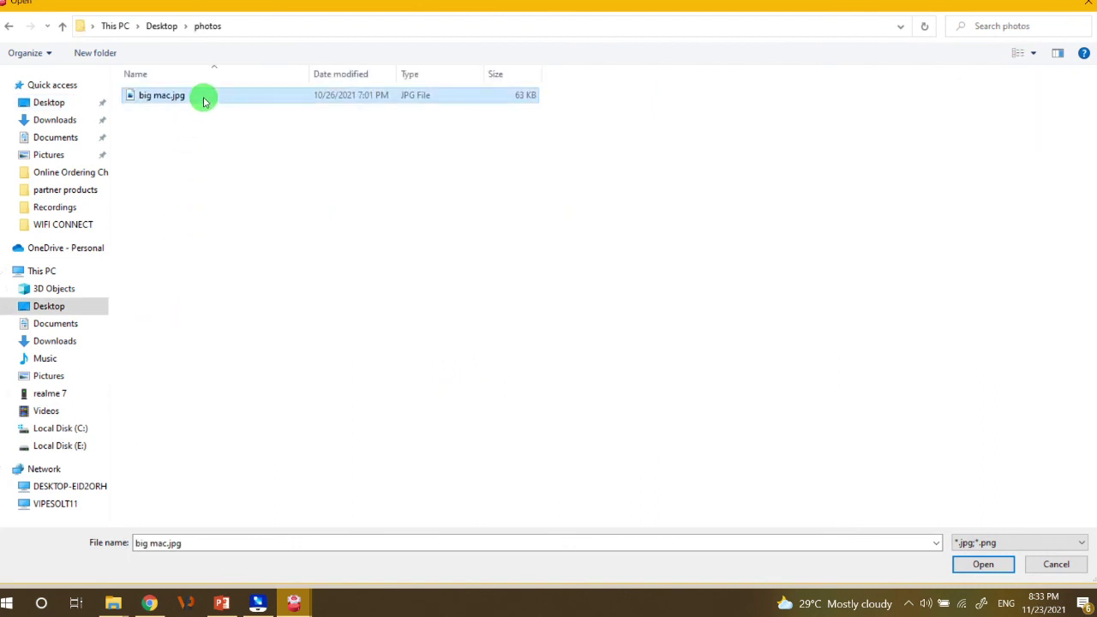
click(984, 568)
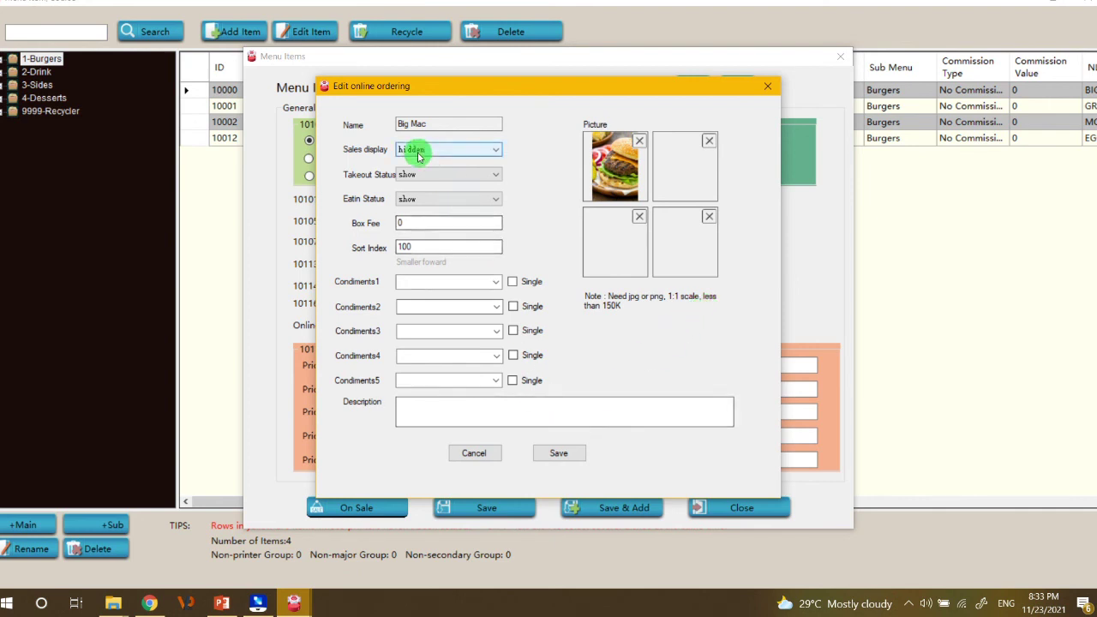
Save the online ordering settings and the Big Mac menu item, and close POS Settings
click(558, 453)
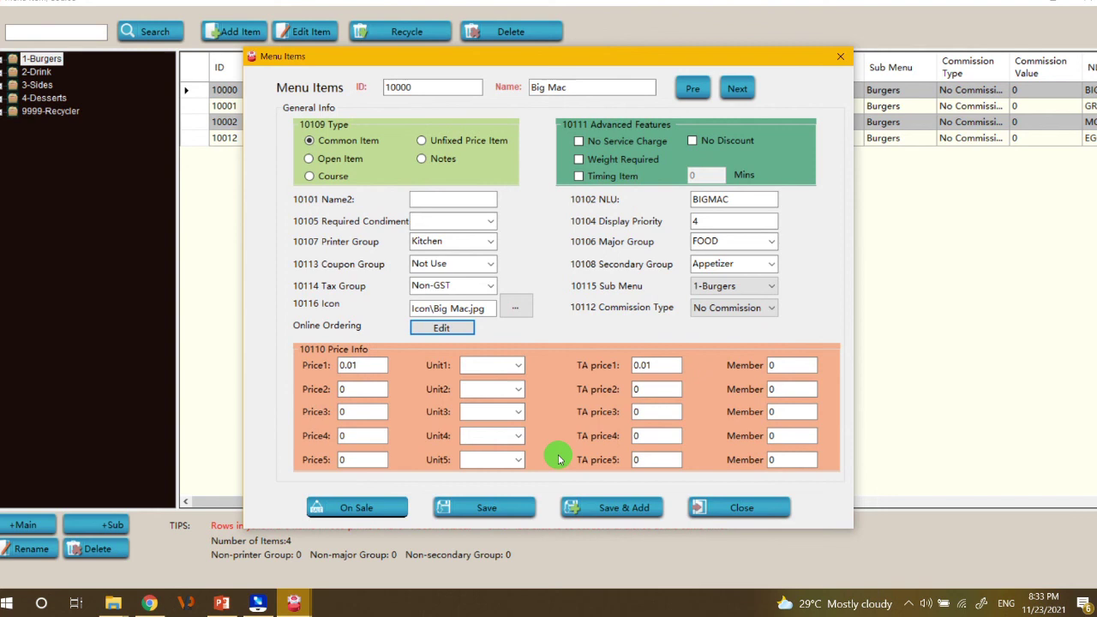
click(503, 513)
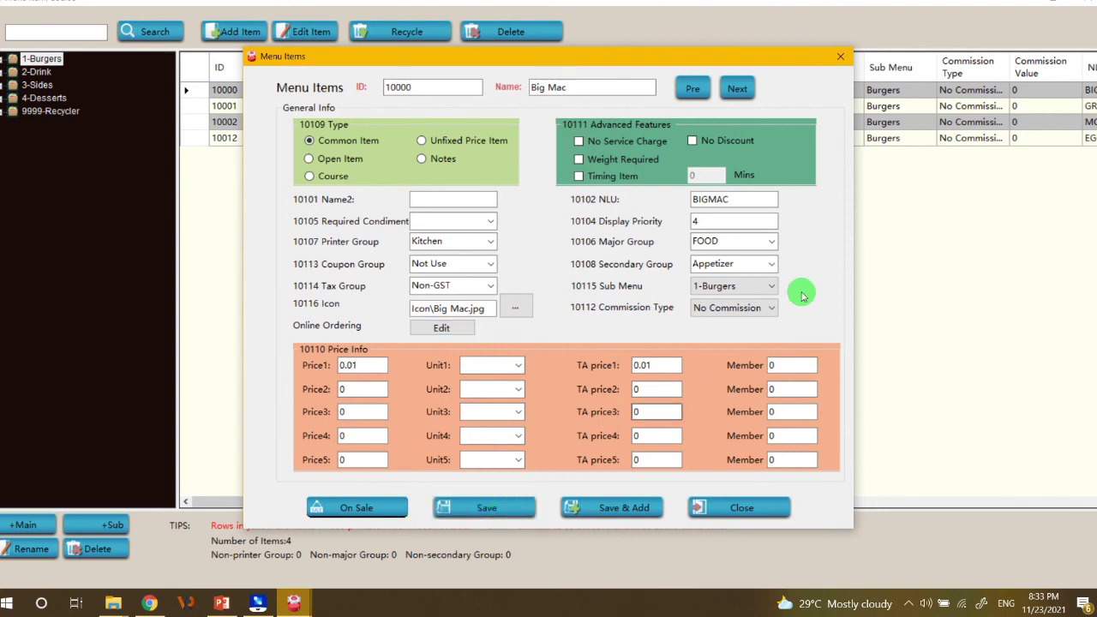
click(840, 56)
click(1087, 7)
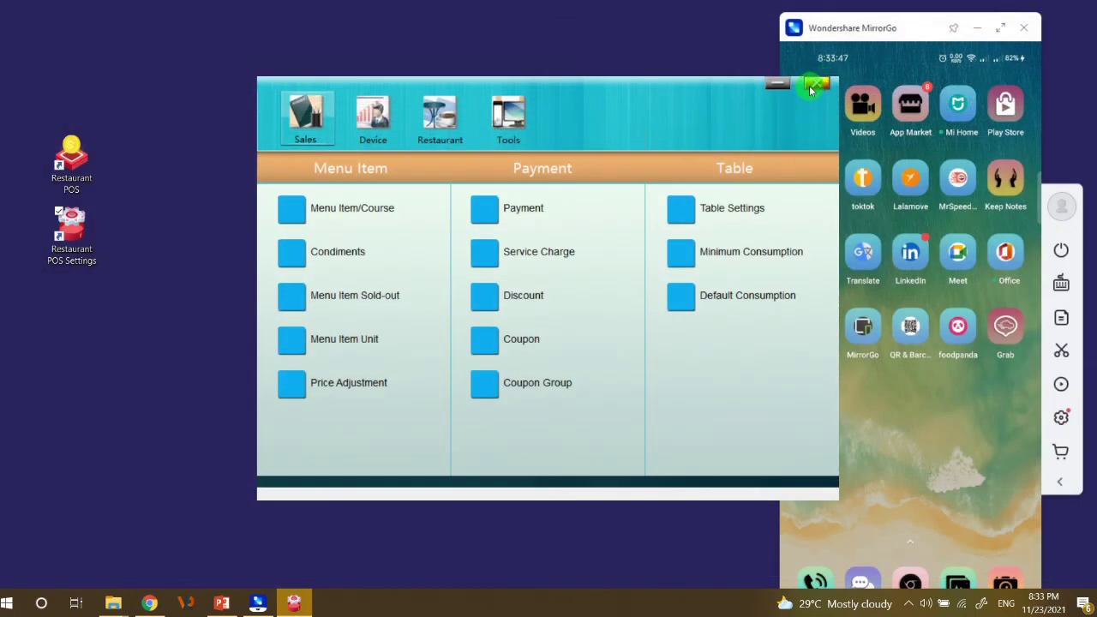
click(816, 83)
Switch to Restaurant POS and restart the Cloud Service in its maintenance tools
double_click(78, 182)
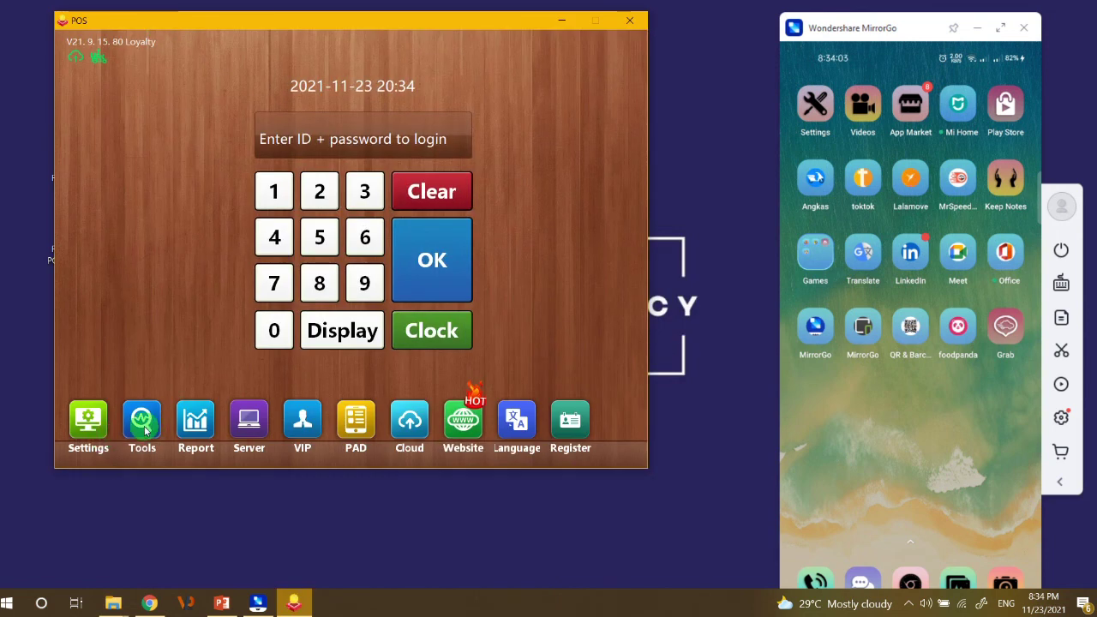
click(144, 429)
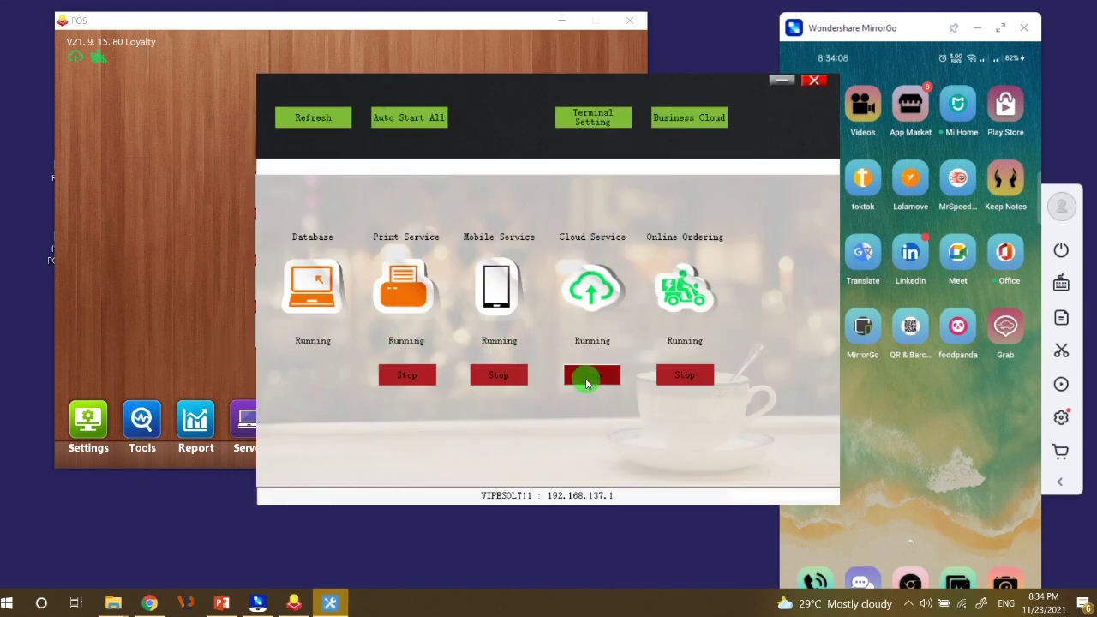
click(590, 377)
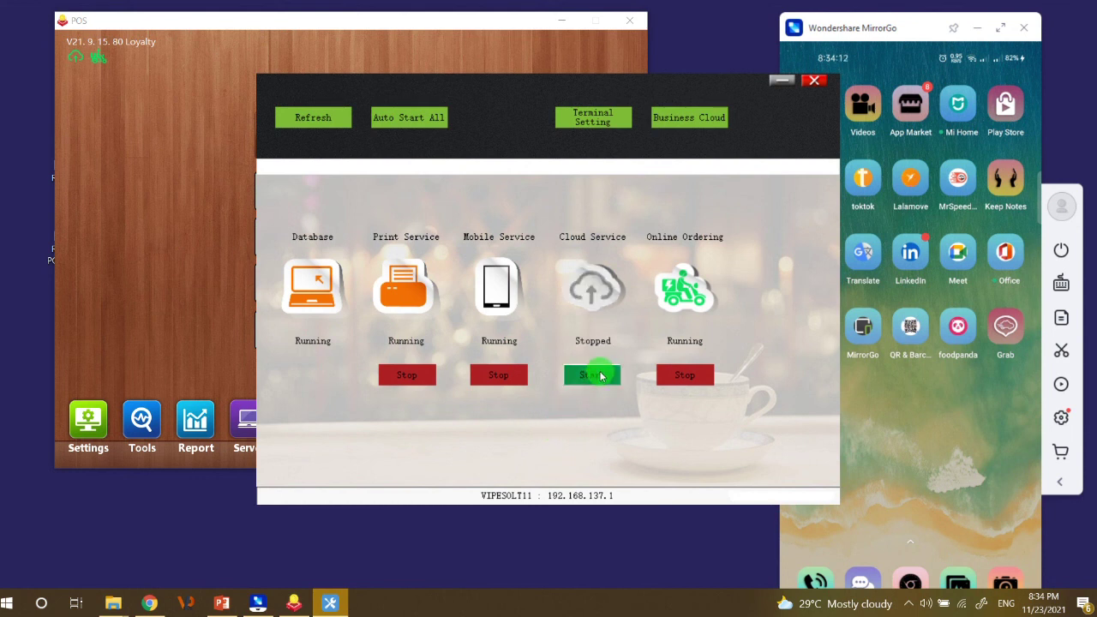
click(600, 375)
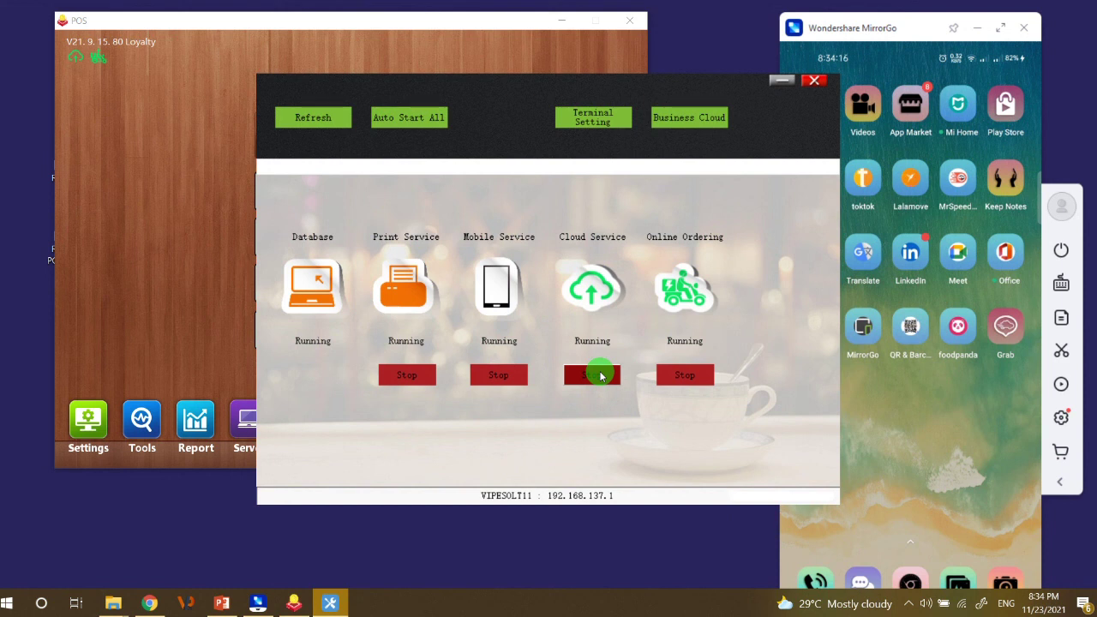
click(810, 82)
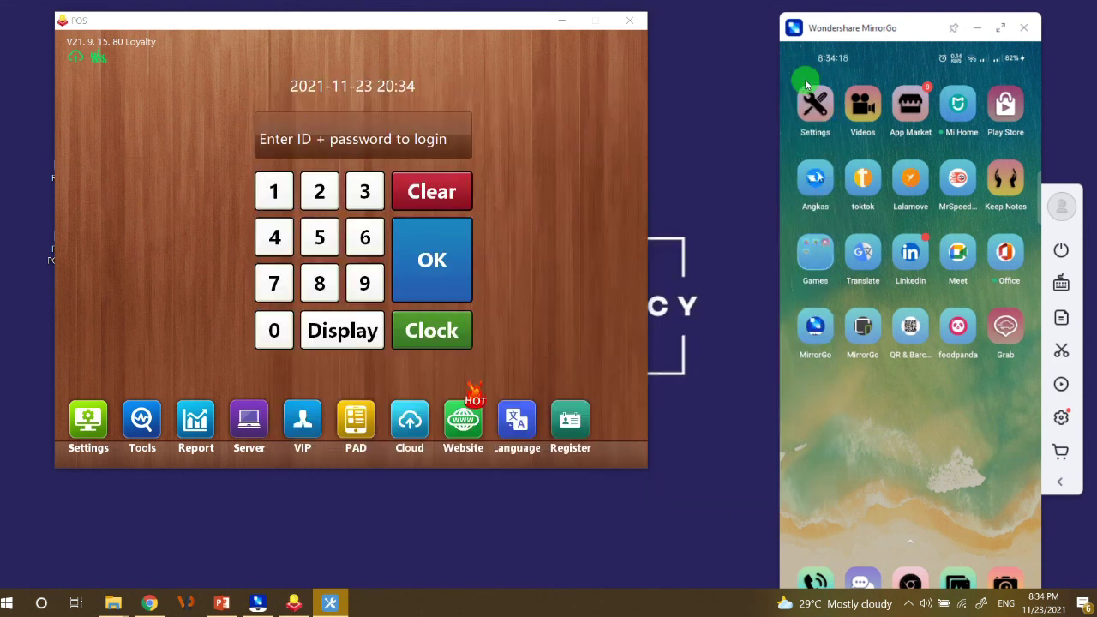
click(562, 25)
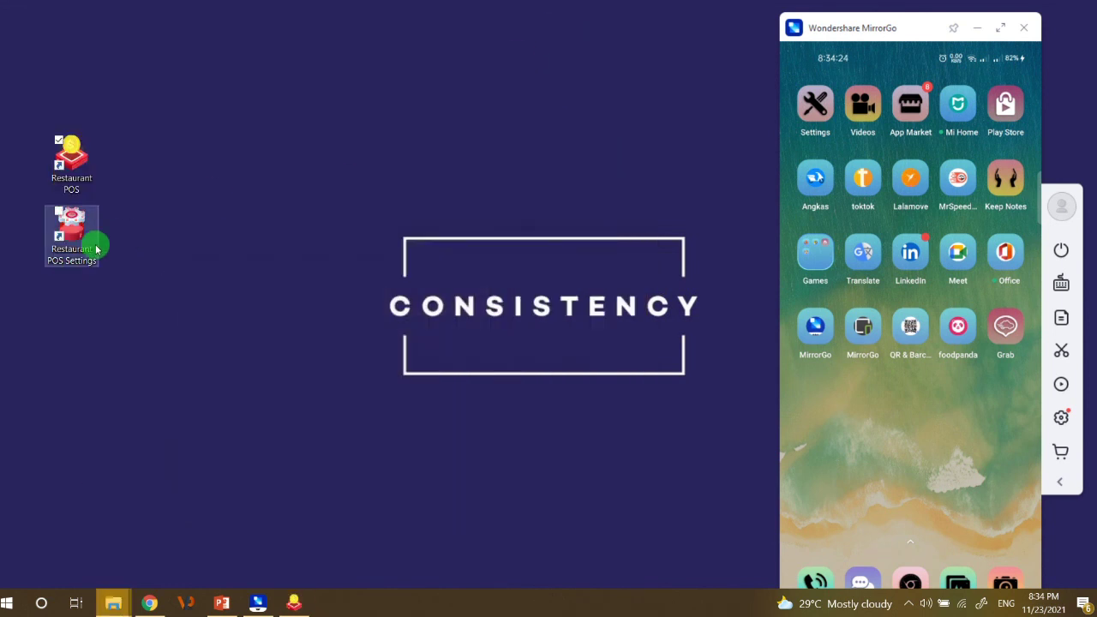
Log in to Restaurant POS Settings again and display the Restaurant settings
double_click(85, 248)
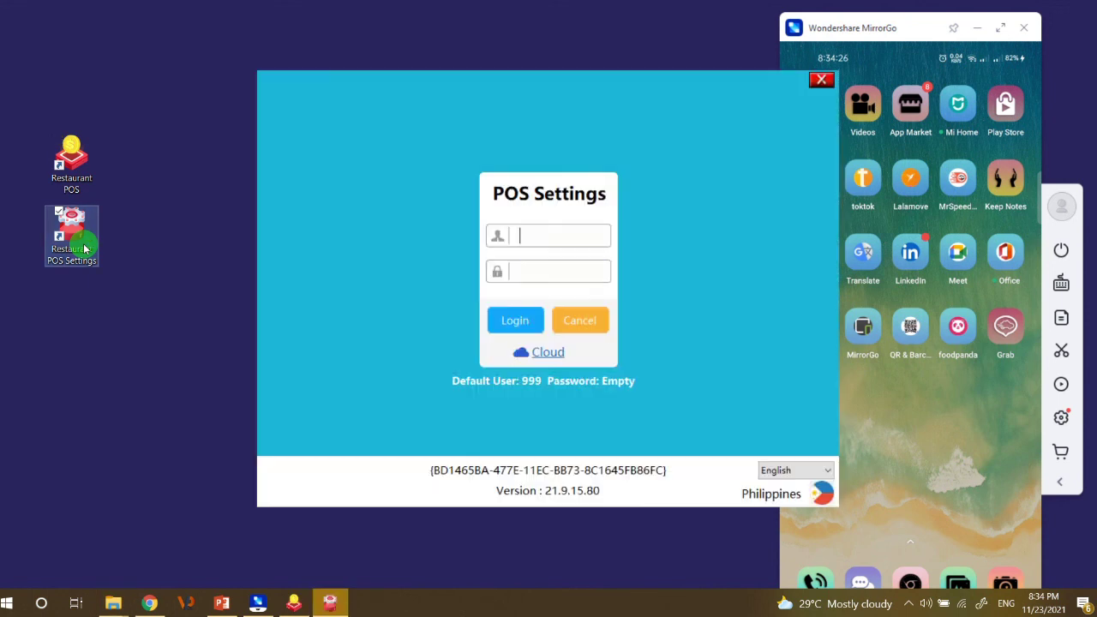
key(Return)
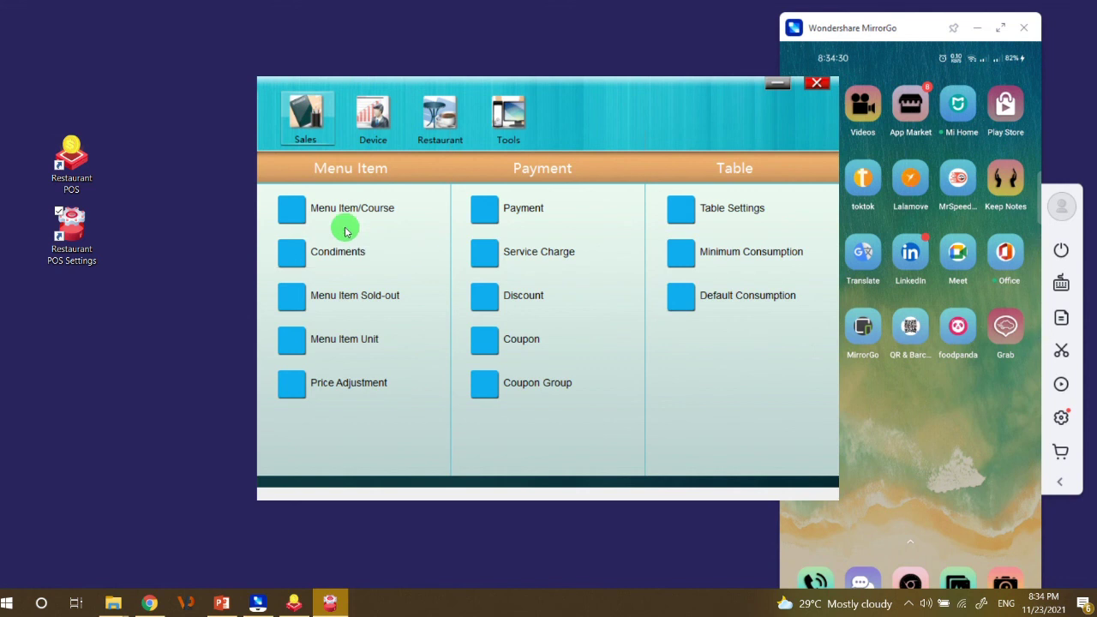
click(438, 116)
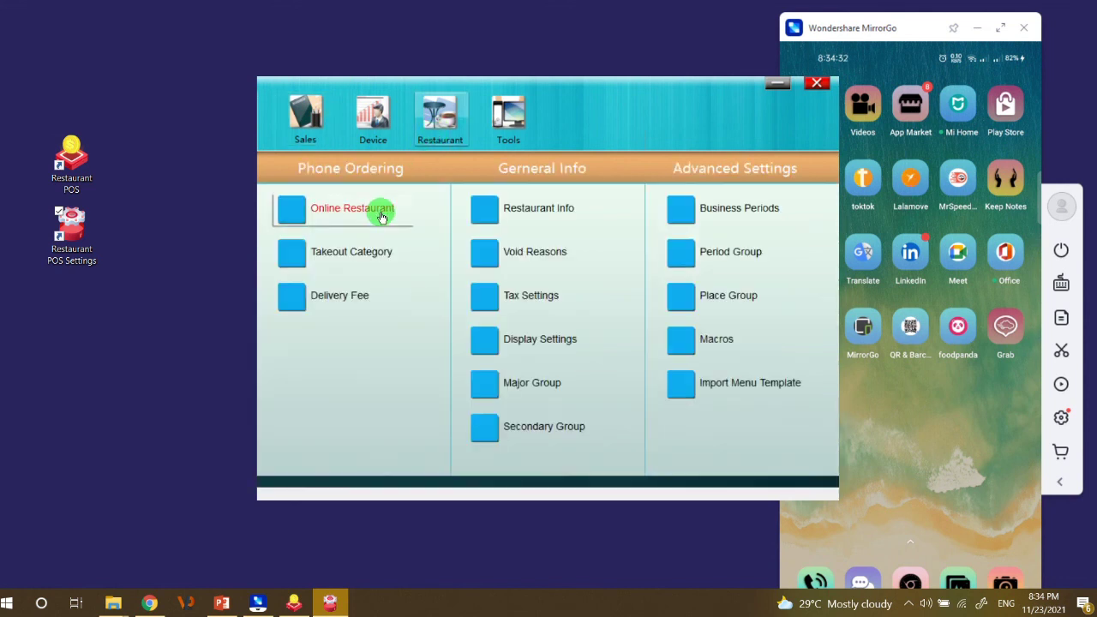
View the Chinese-style online ordering QR codes in Chrome and check the Big Mac picture on the phone mirrored in MirrorGo
click(151, 607)
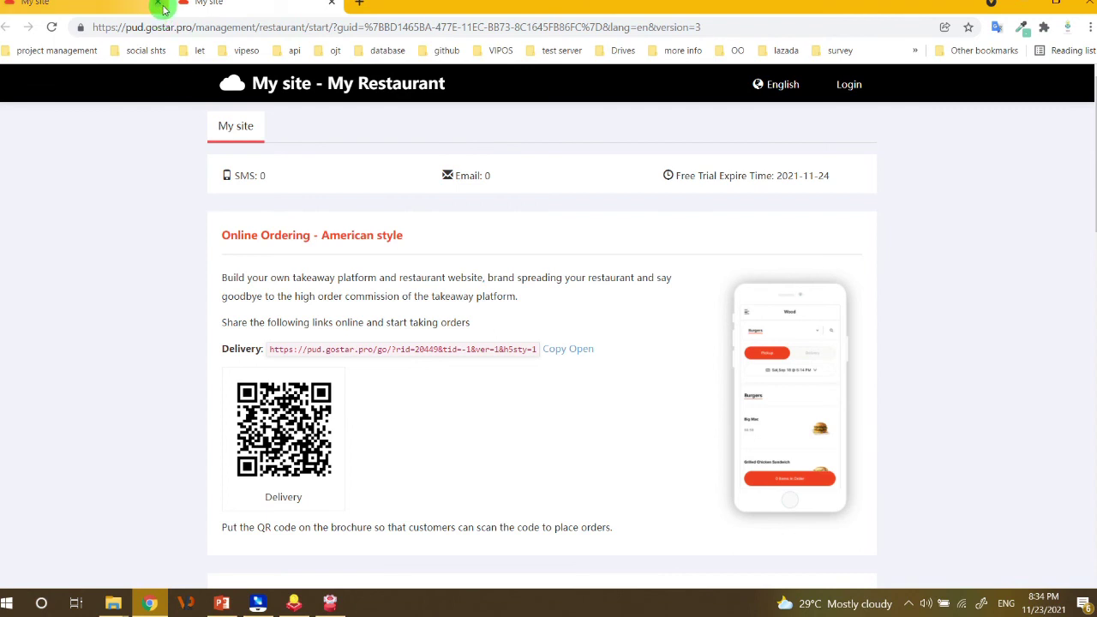
scroll(490, 388, down, 6)
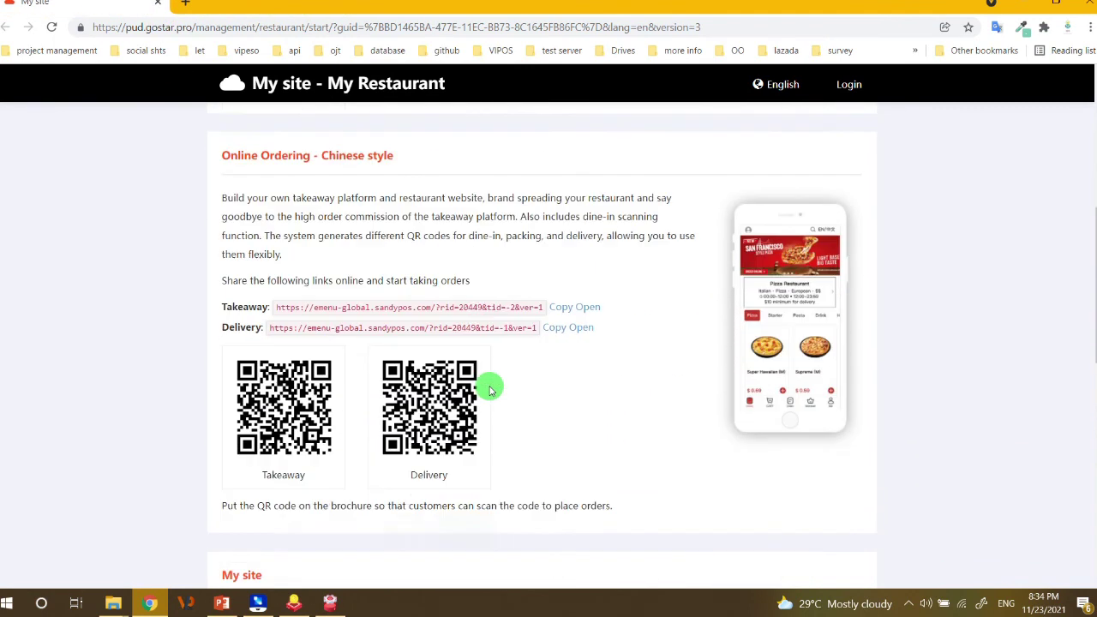
scroll(490, 387, up, 1)
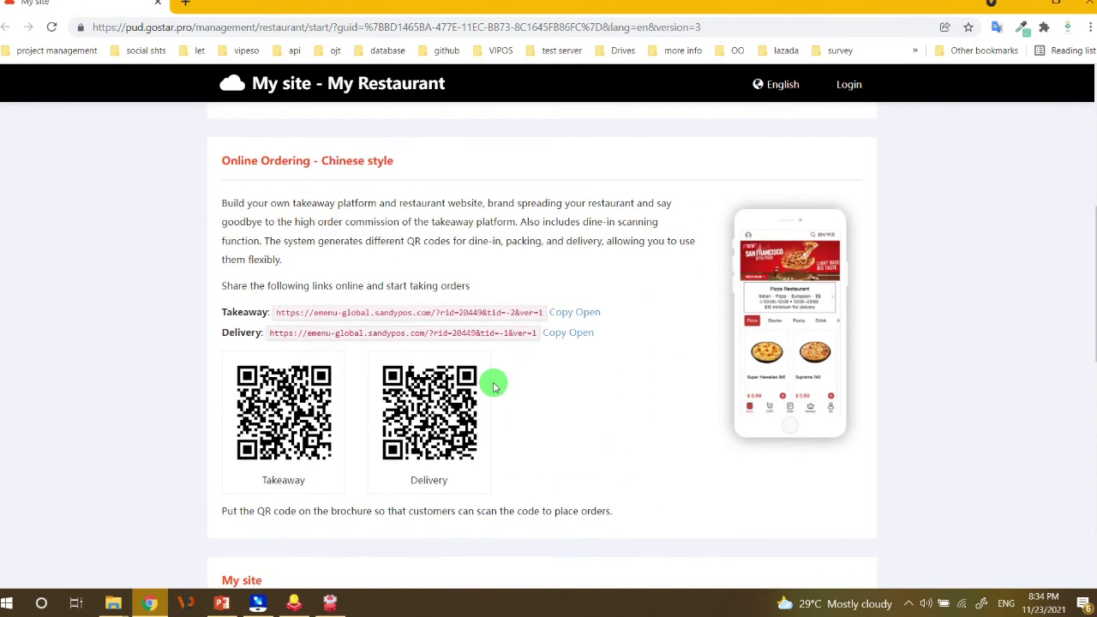
click(271, 606)
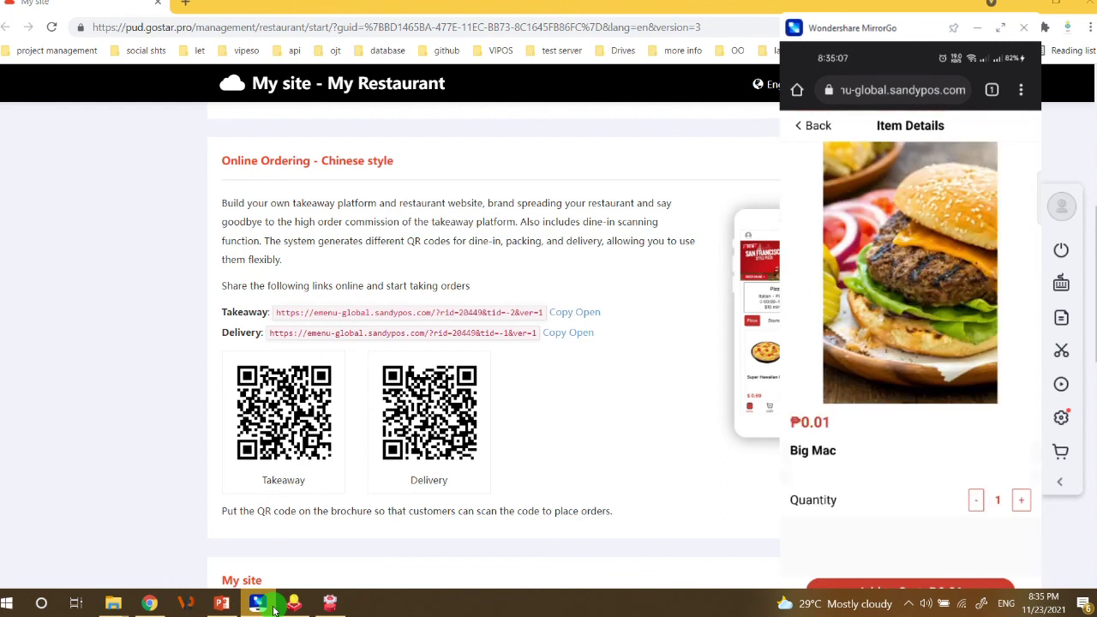
click(273, 606)
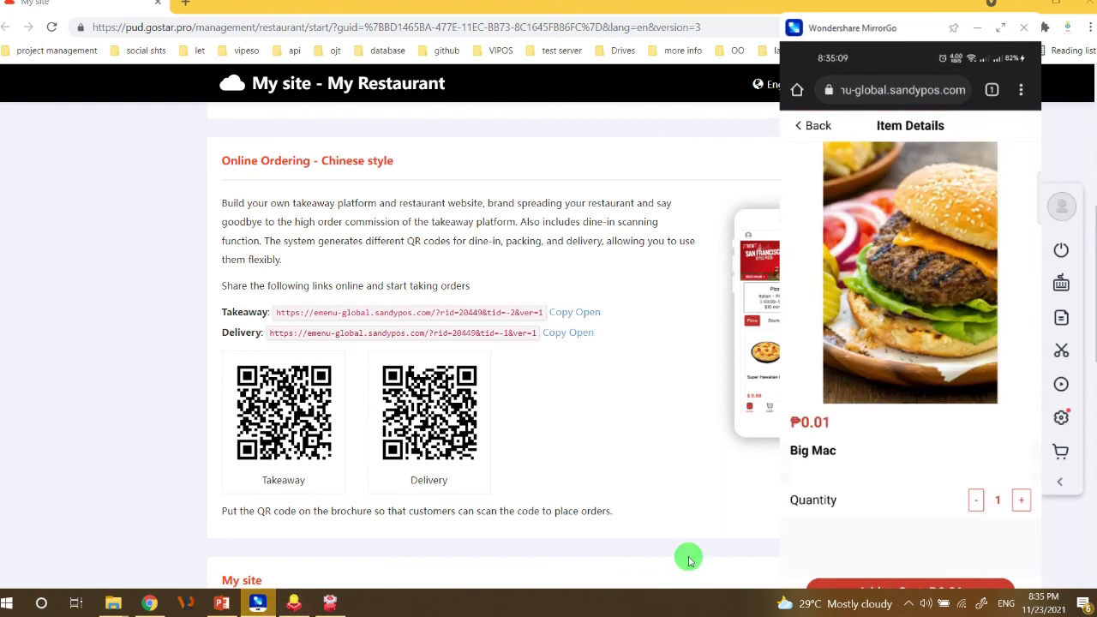